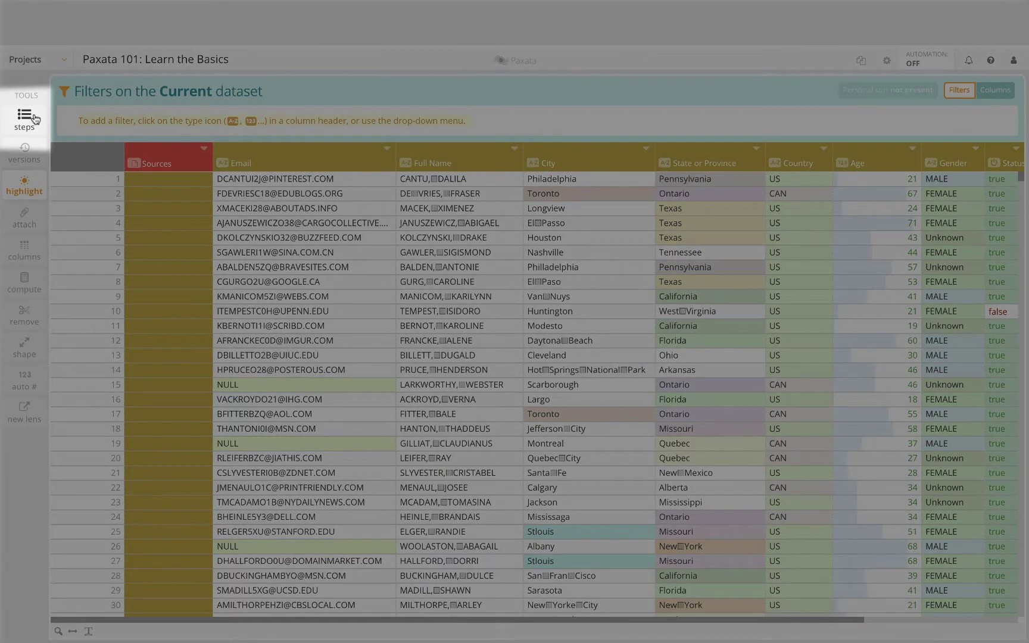
Step: Preview the contacts data at Start, Country trim, Capital Case, Remove Rows and Find + Replace, then open the Remove Rows note
click(24, 118)
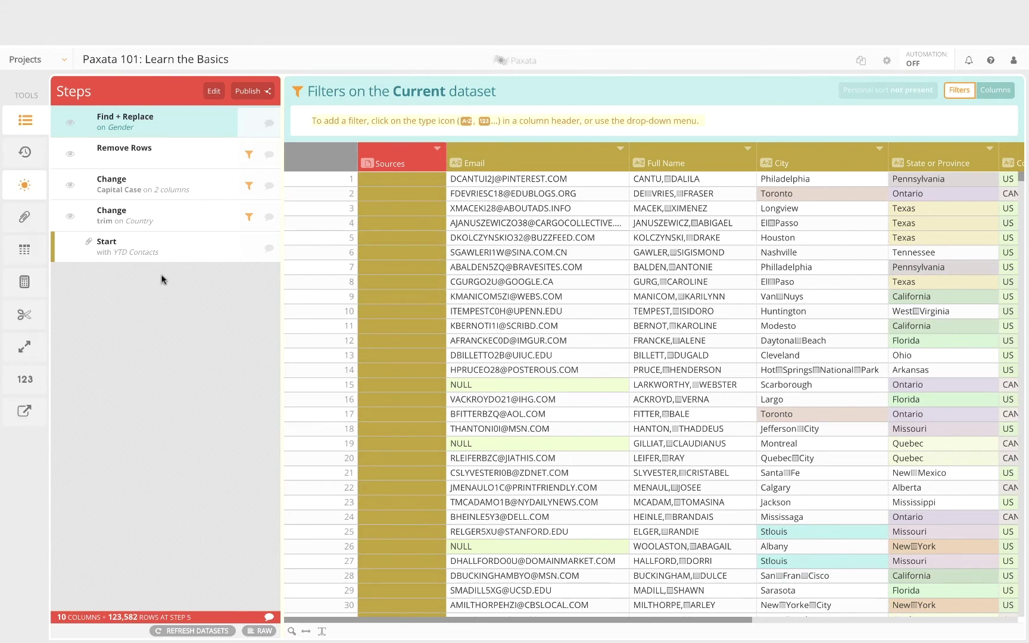
click(179, 254)
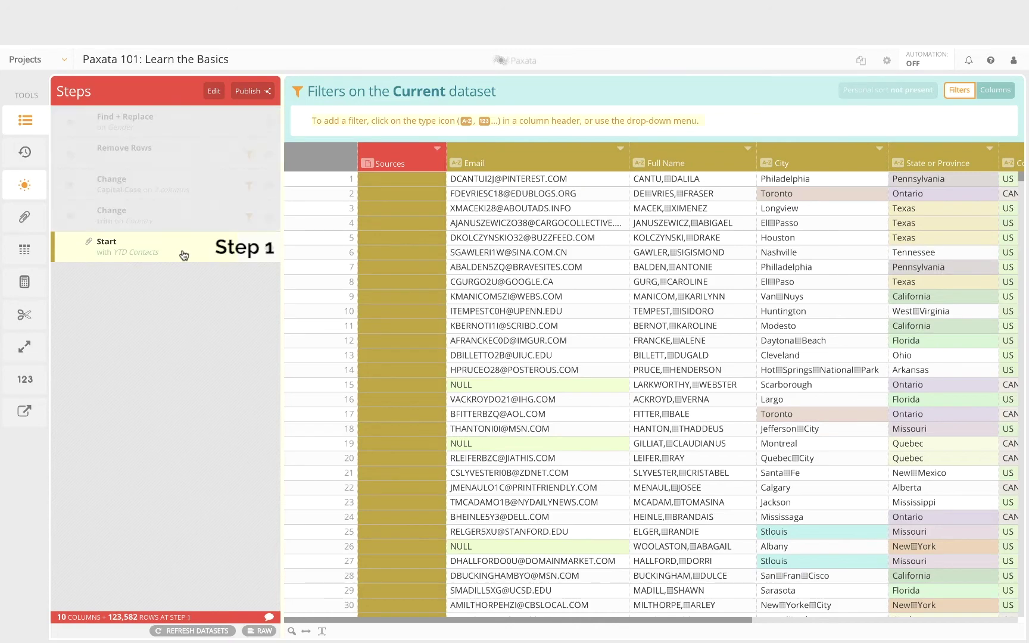
click(179, 217)
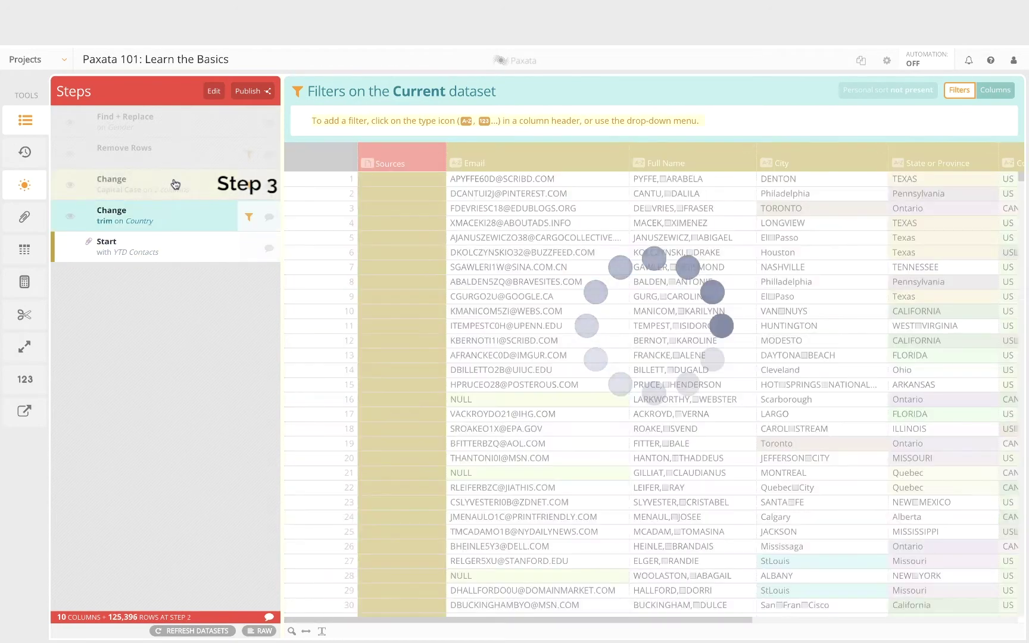
click(175, 184)
click(178, 152)
click(178, 116)
scroll(630, 429, right, 5)
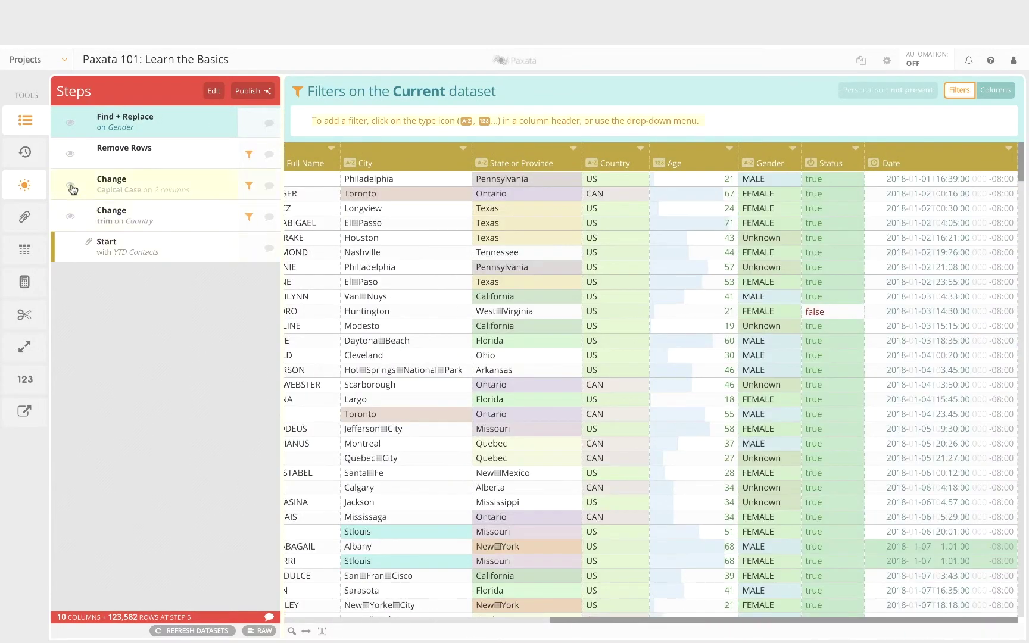
click(71, 187)
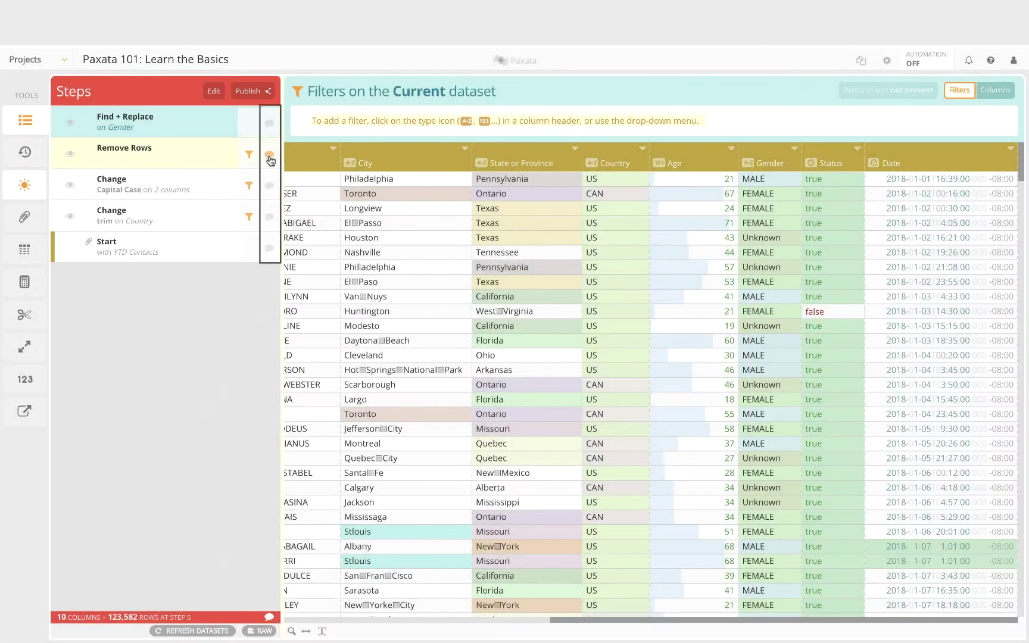
Step: Check the Age filter and save the Remove Rows note 'Removed blank Age values because downstream systems cannot import records with blanks'
click(269, 156)
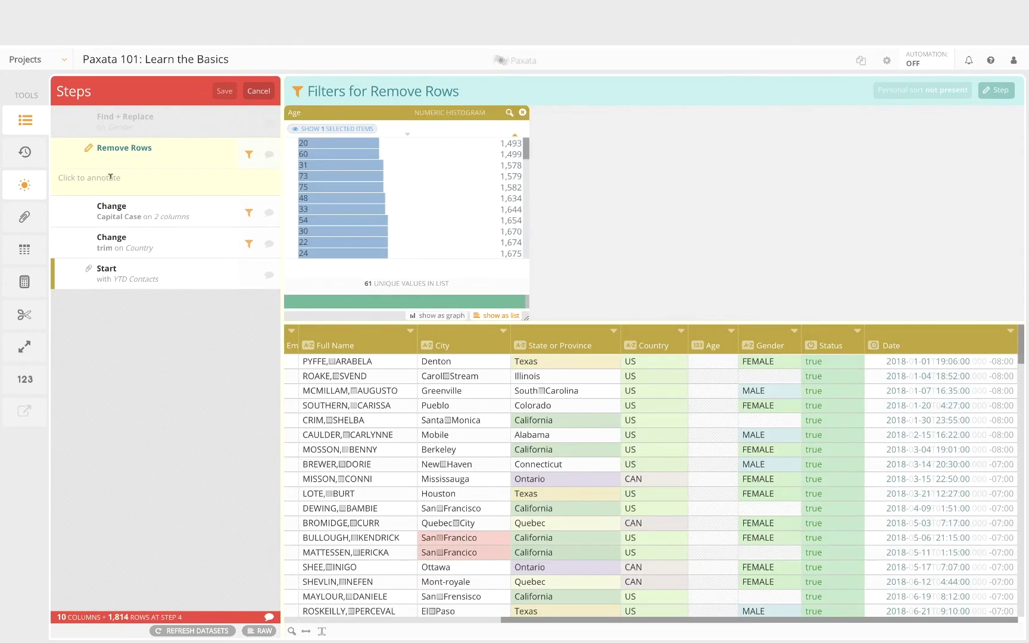
click(330, 129)
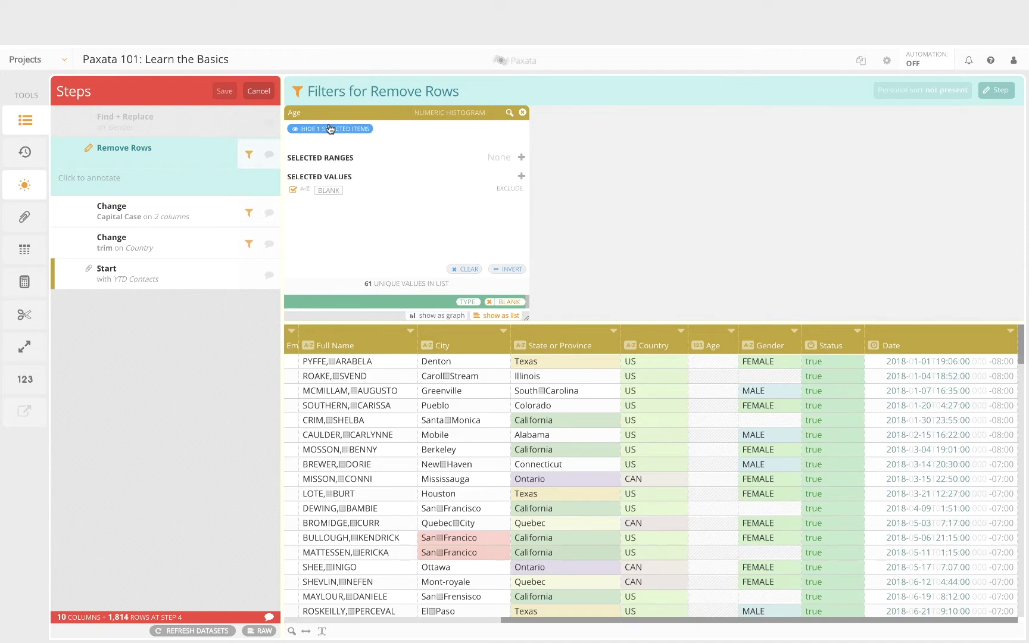
click(330, 129)
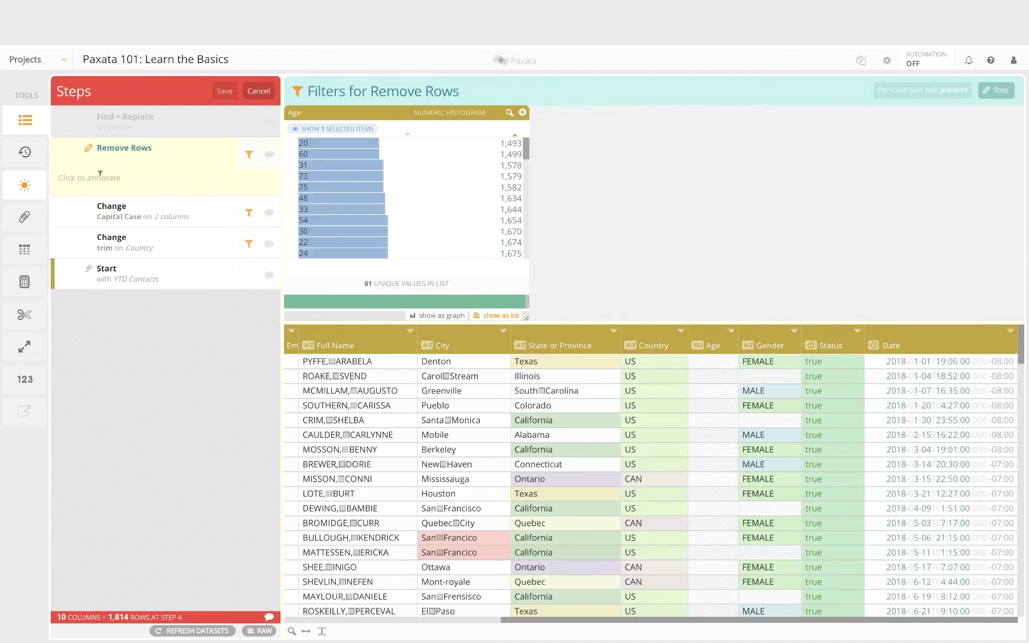
text(Removed blank Age values because downstream systems cannot import records with blanks.)
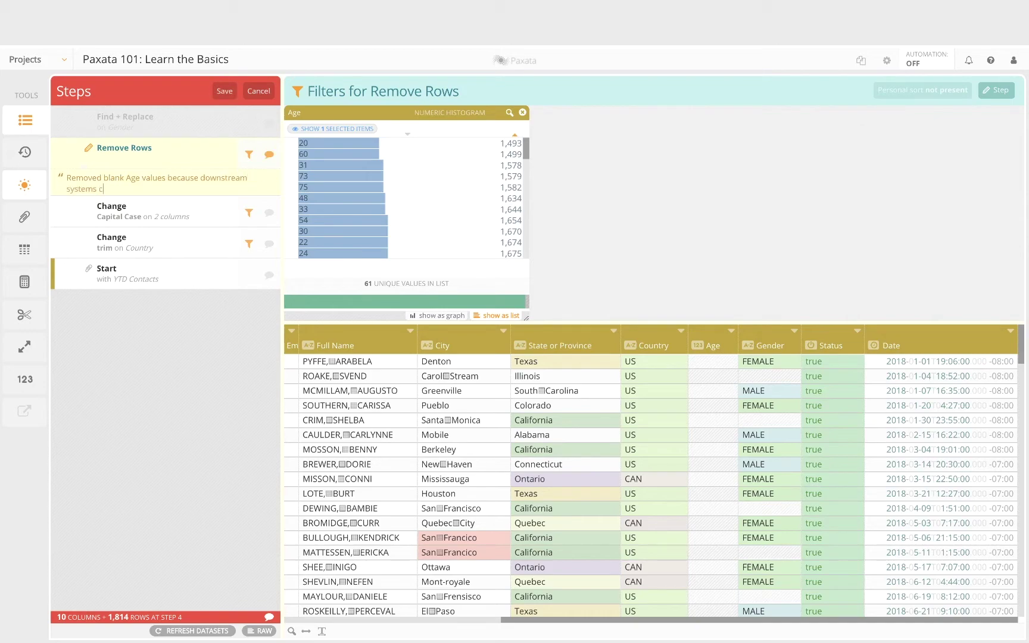
click(225, 91)
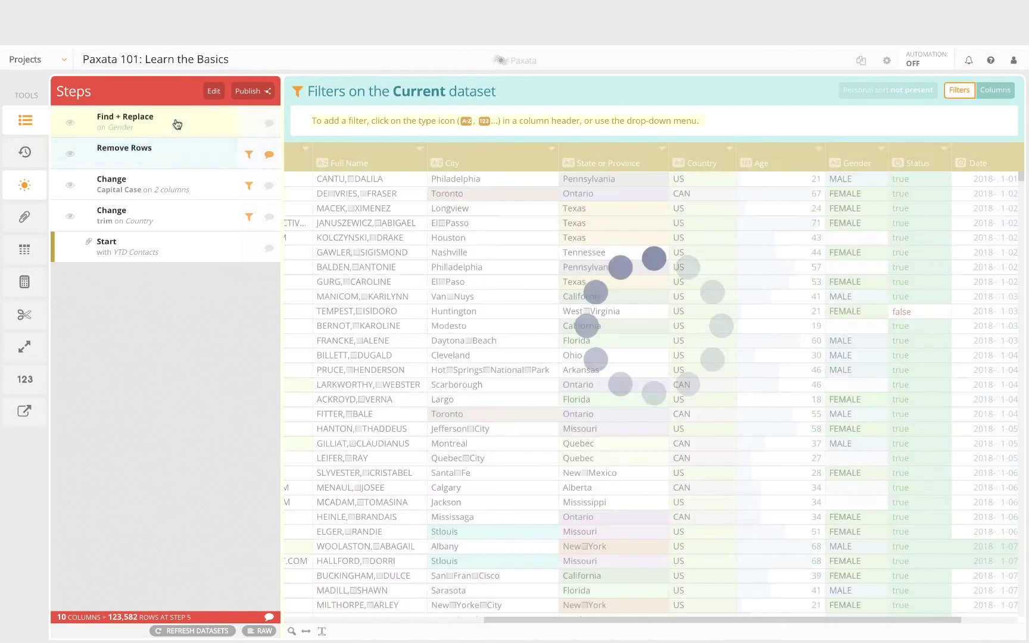
click(177, 124)
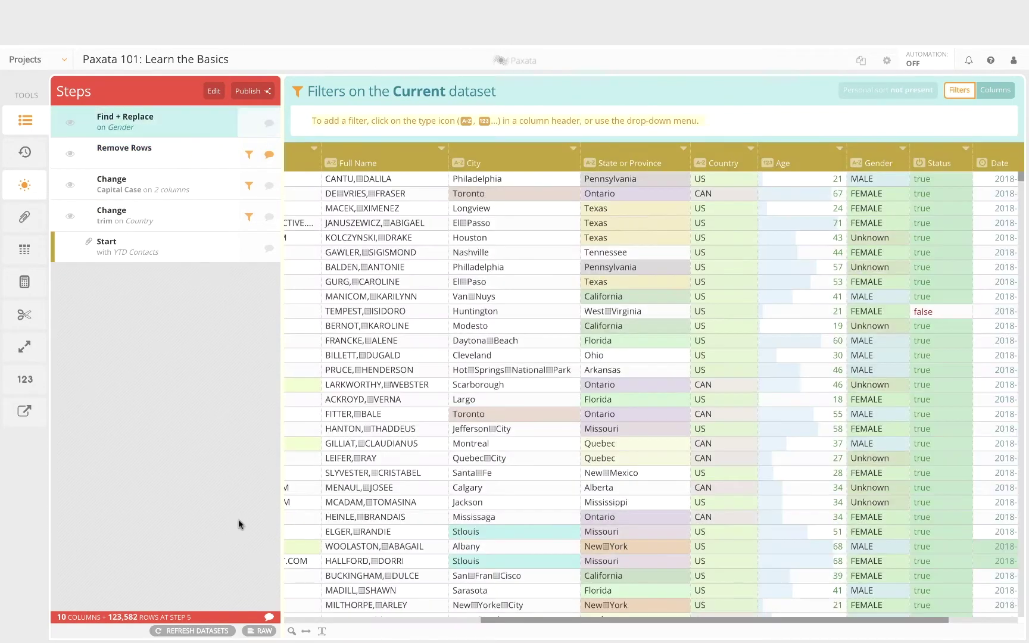
mouse_move(269, 617)
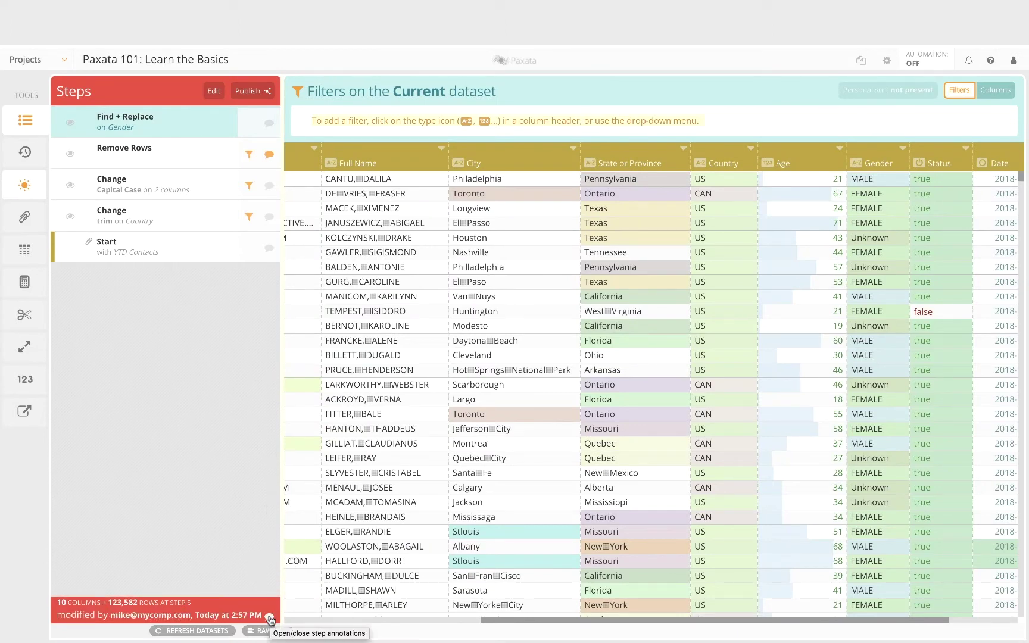
click(269, 620)
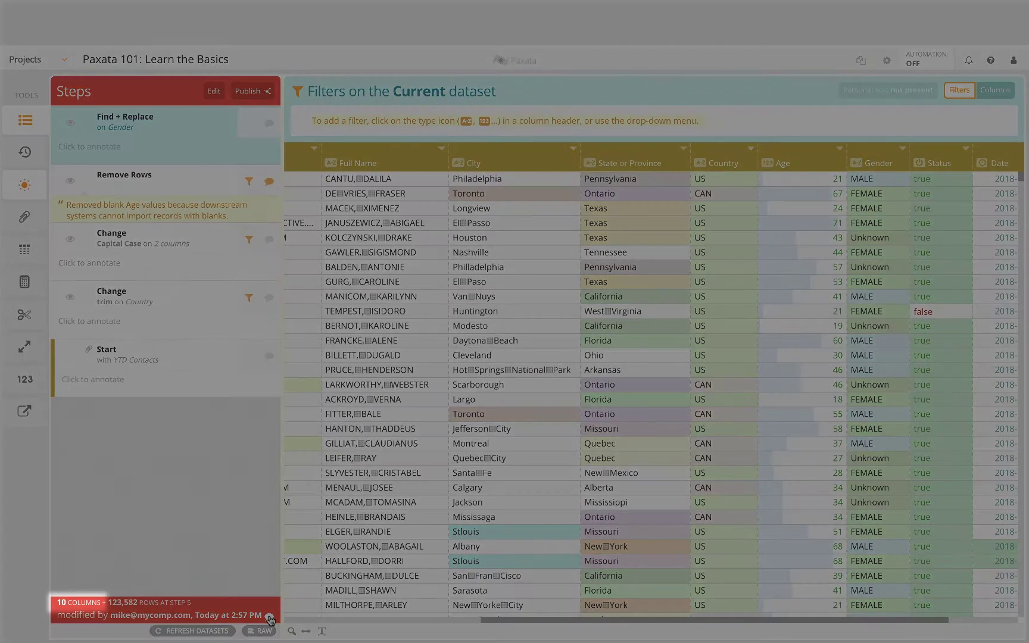
click(270, 619)
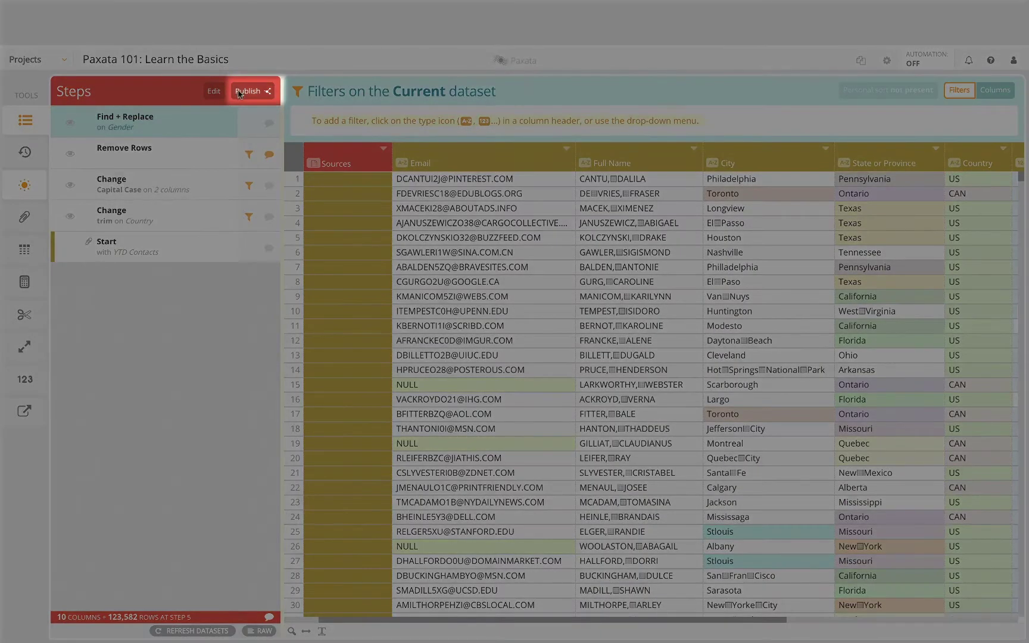
Step: Name the AnswerSet 'Clean YTD Contacts' and publish it to the library
click(248, 91)
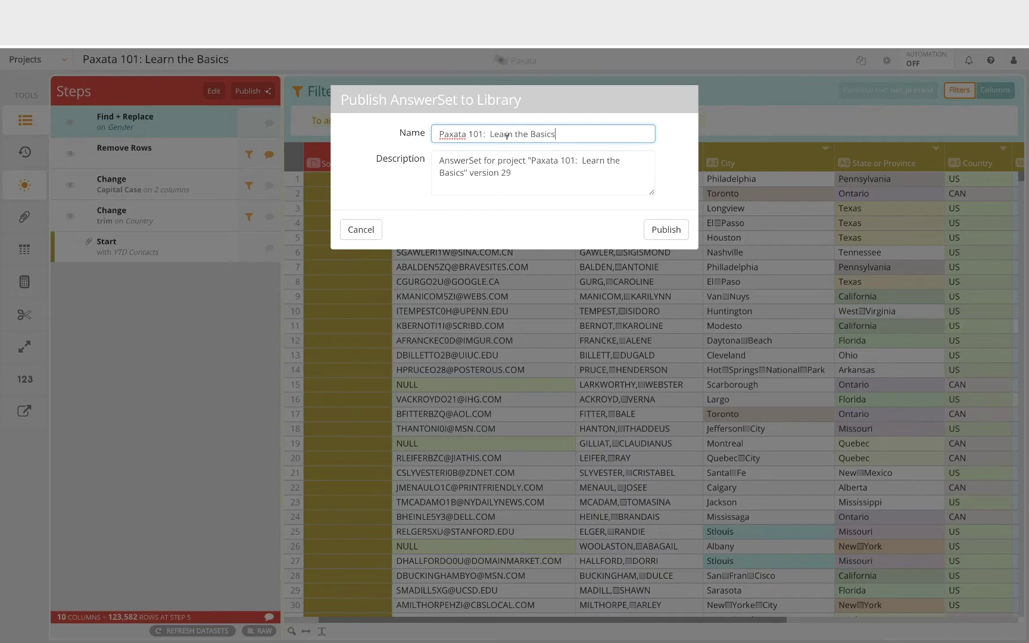
triple_click(541, 129)
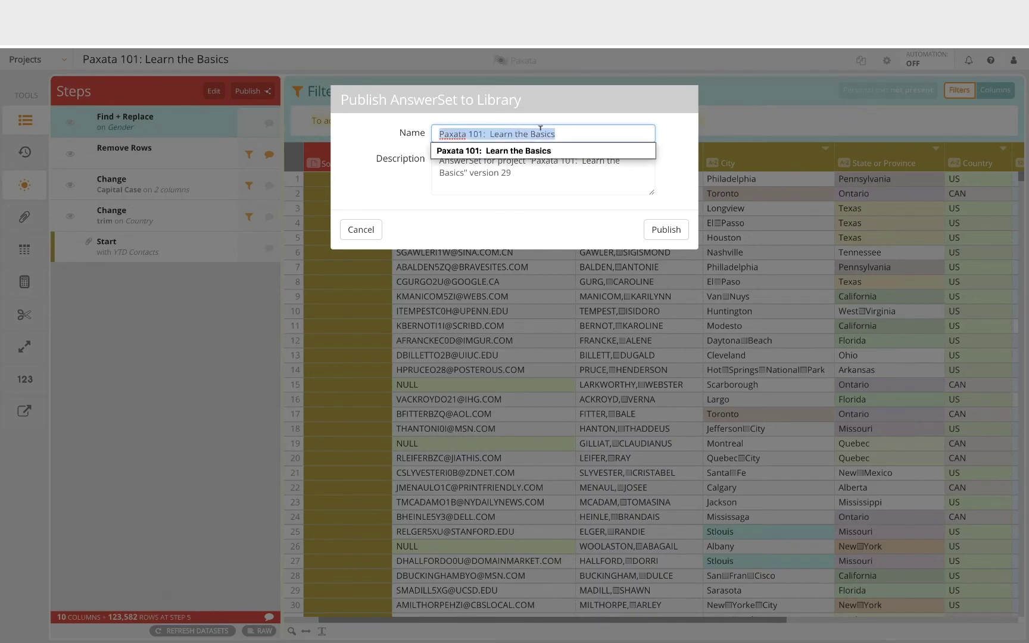
text(Clean Contacts)
key(alt+Left)
text(YT D)
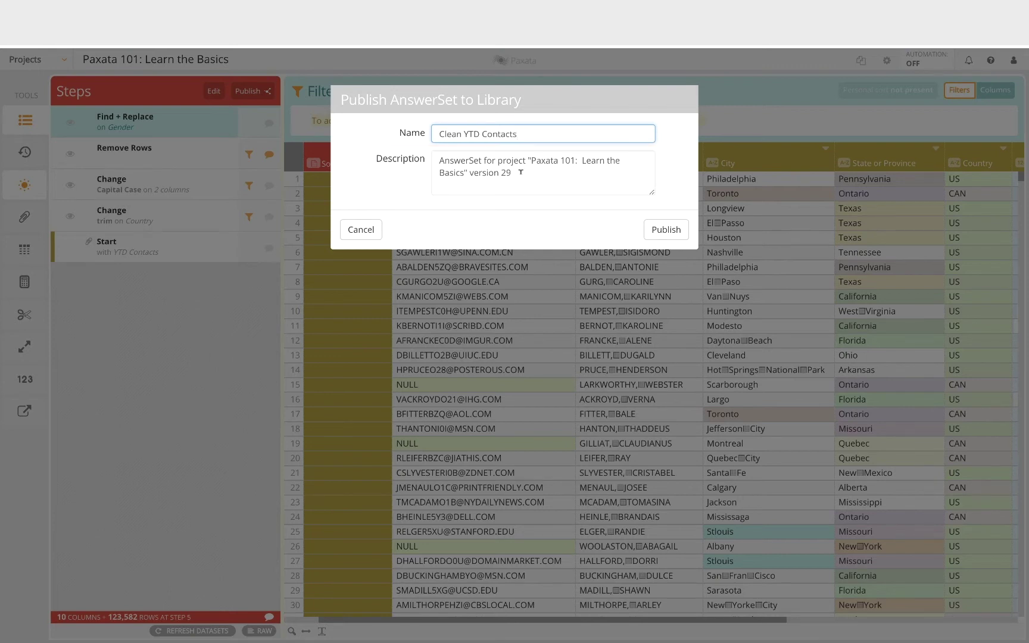
click(656, 229)
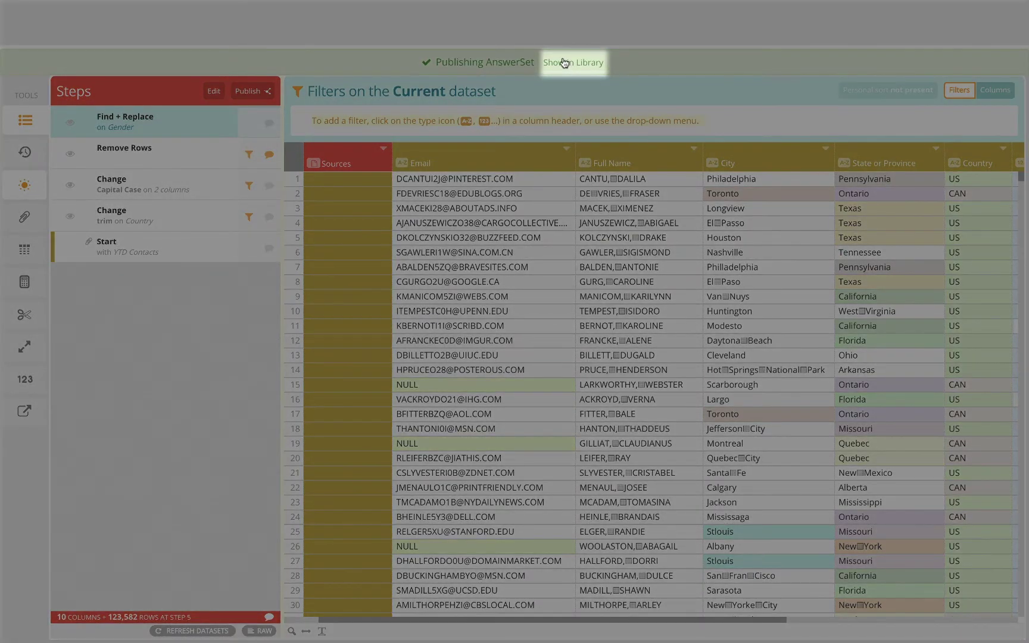
Step: Open Clean YTD Contacts in the library, check its permissions, and return to the datasets list
click(564, 64)
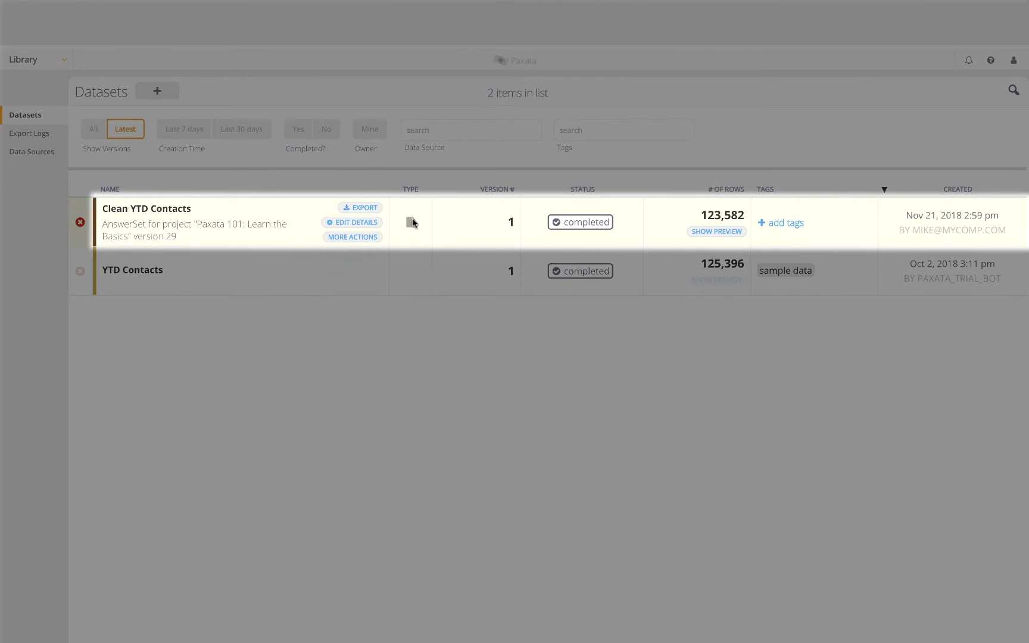
mouse_move(412, 224)
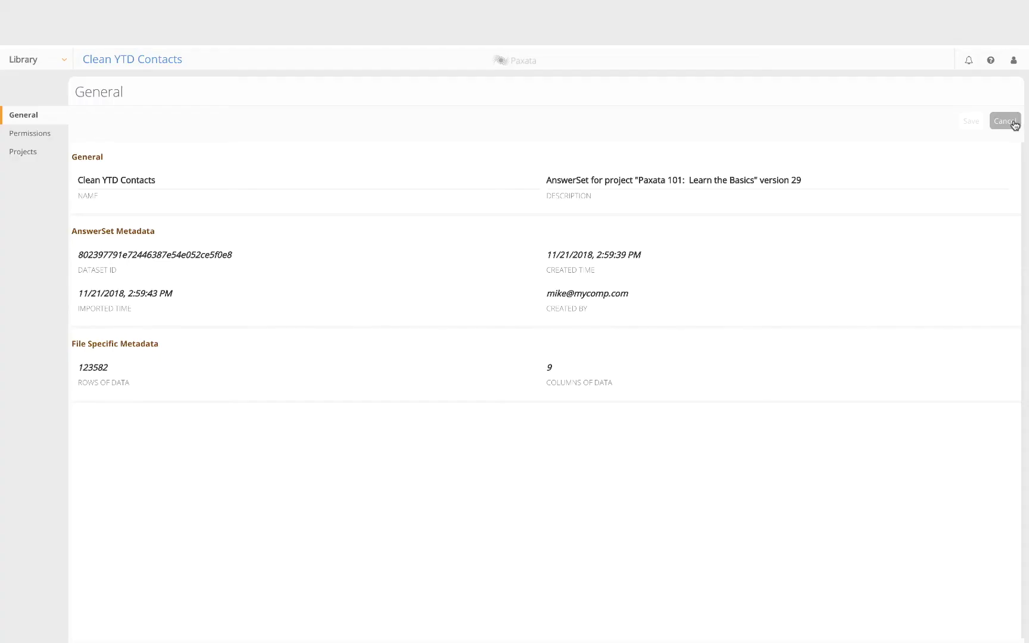
click(44, 134)
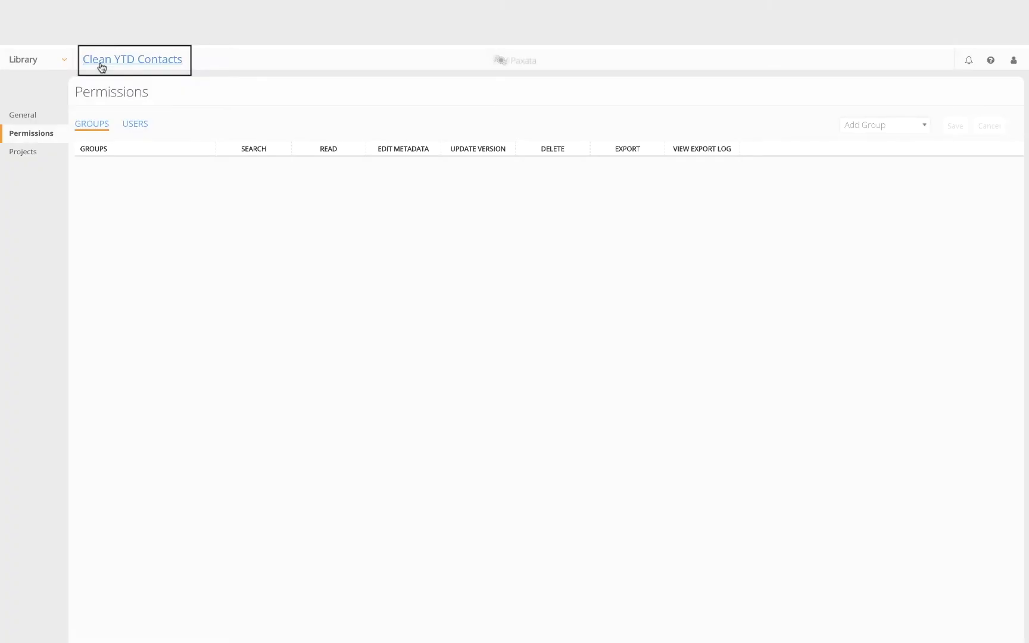
click(102, 67)
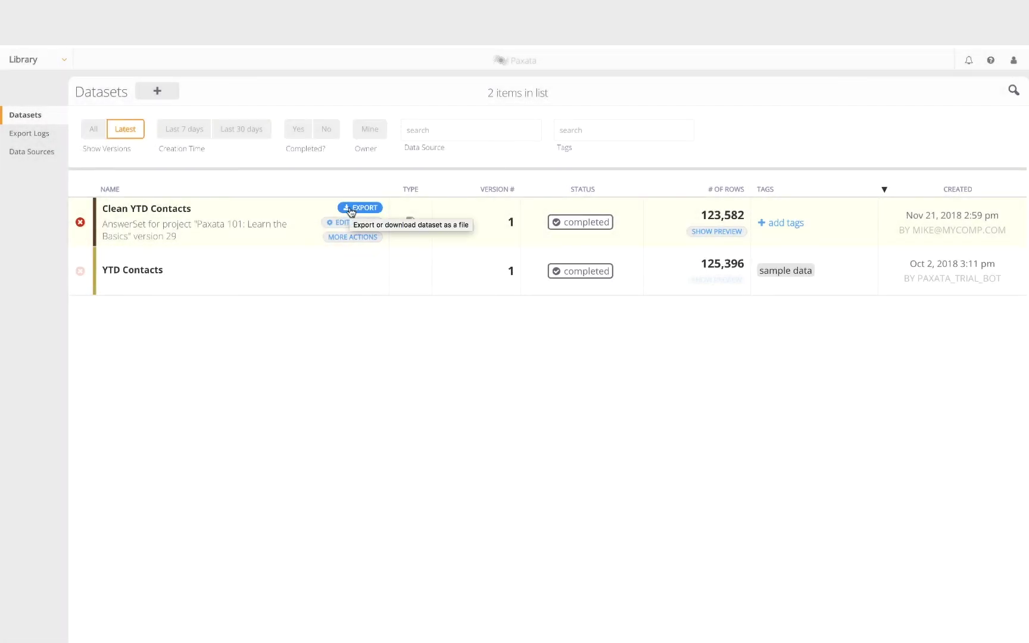
Step: Export Clean YTD Contacts as a Delimited file, Clean YTD Contacts.csv, downloaded locally
click(358, 207)
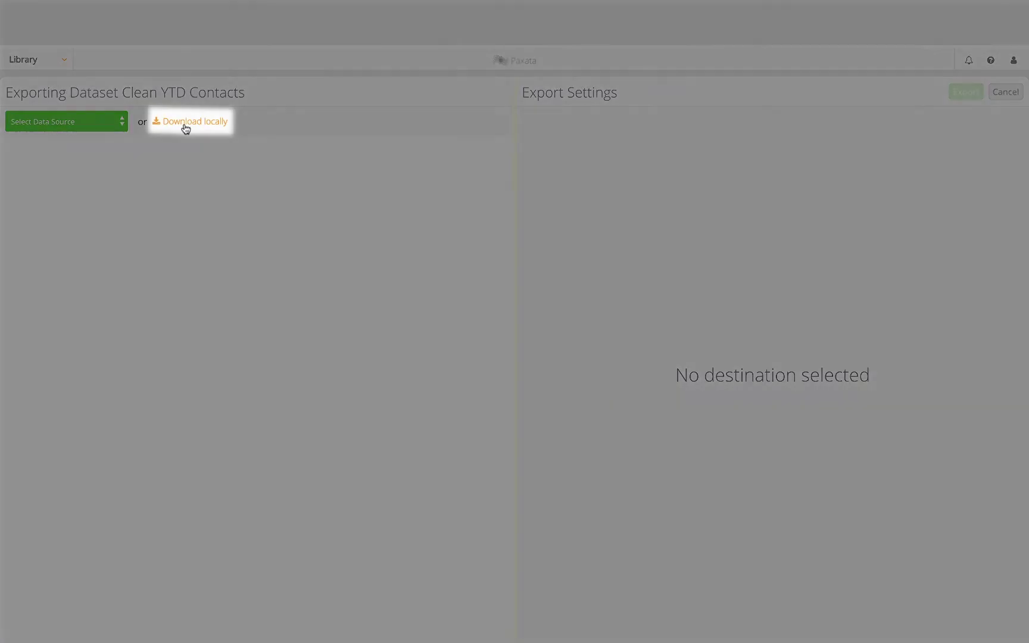
click(185, 129)
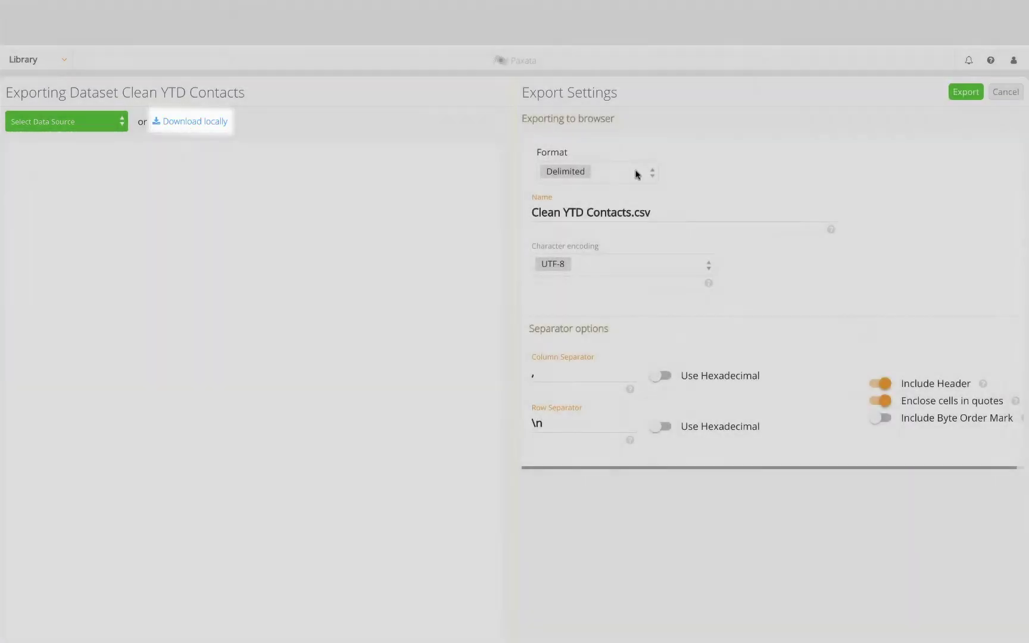
click(636, 173)
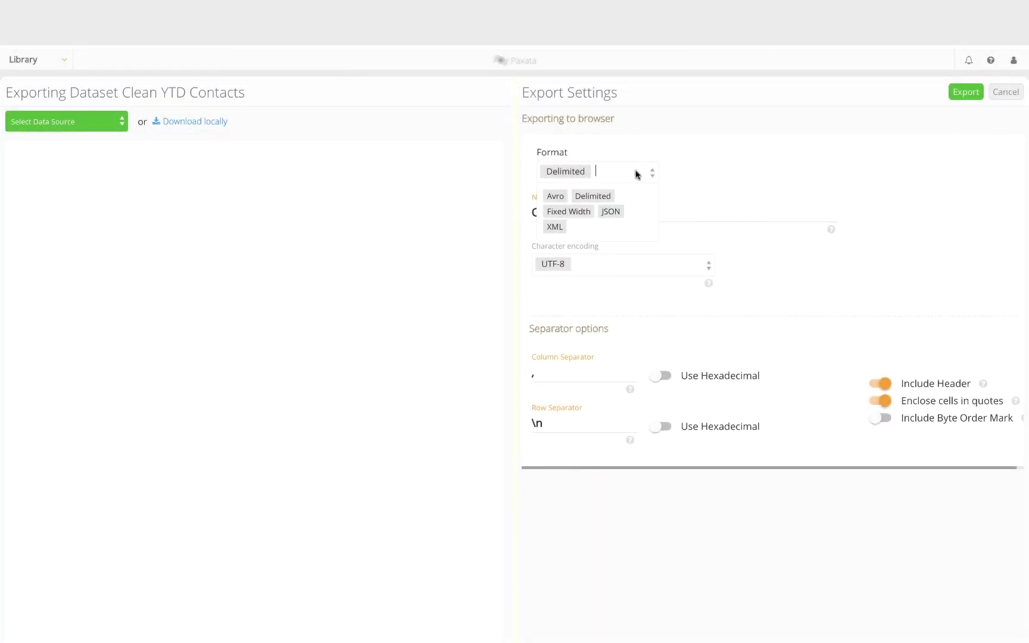
click(756, 173)
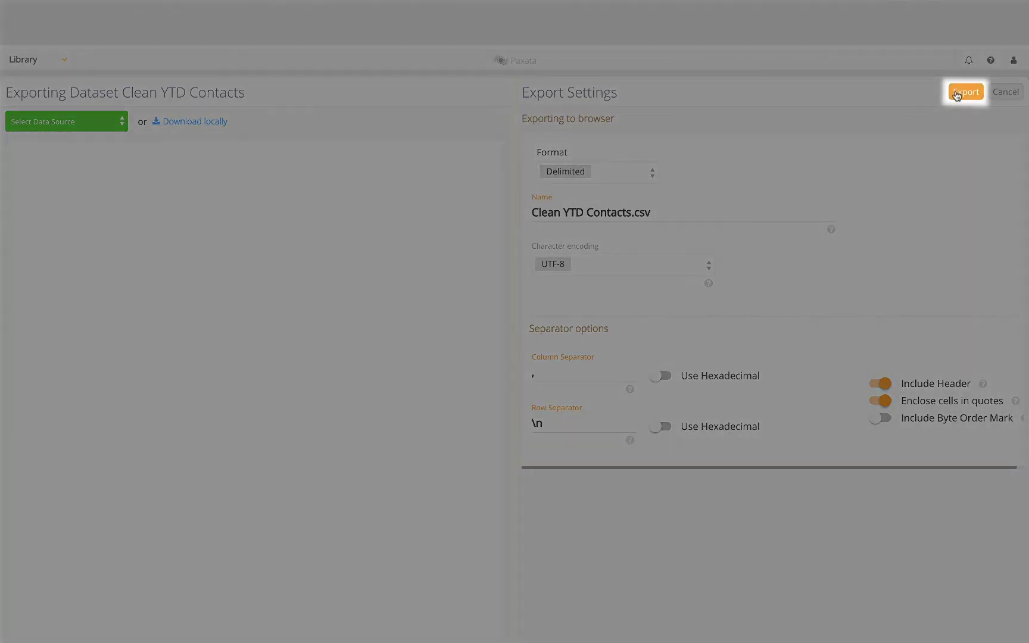
click(956, 94)
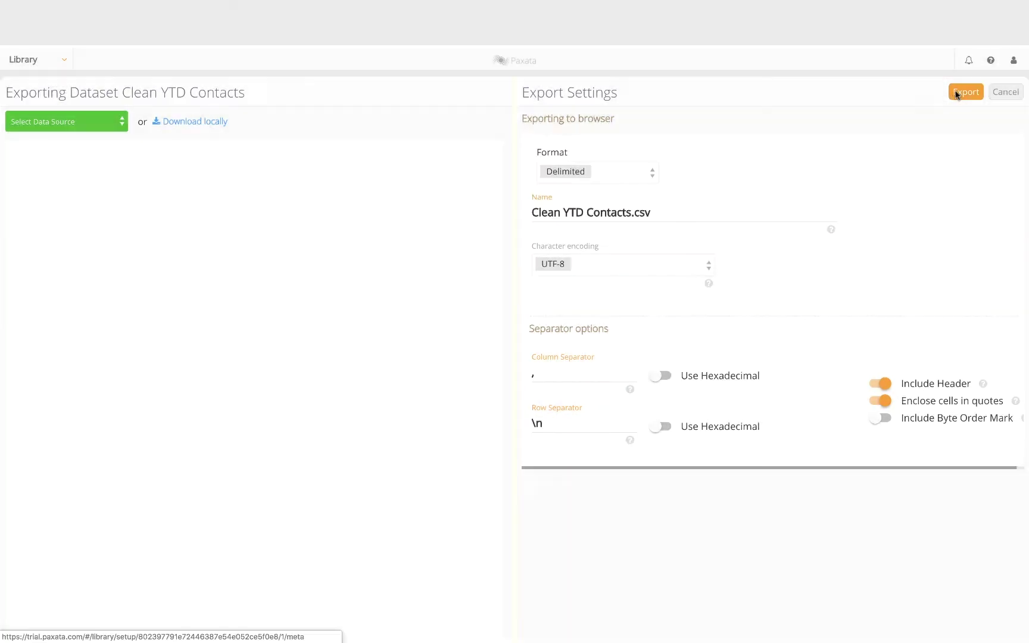